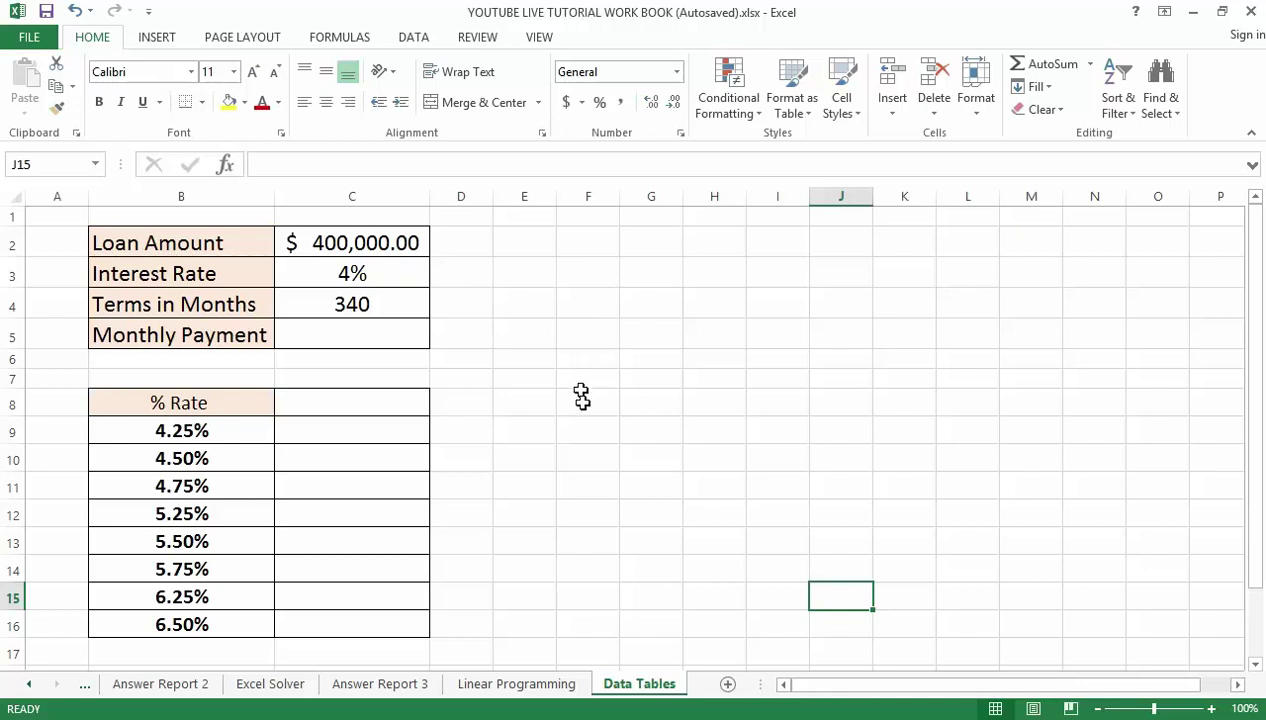
{"action": "left_click", "coordinate": [521, 685]}
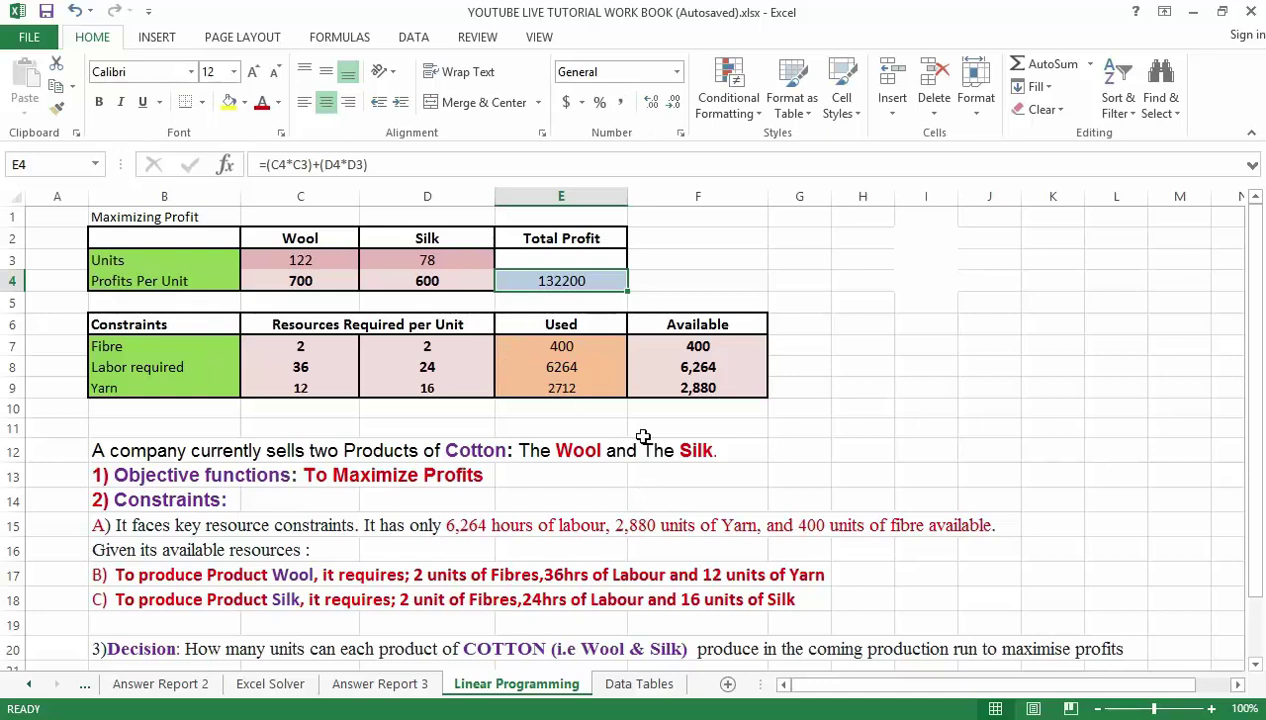
{"action": "left_click", "coordinate": [646, 686]}
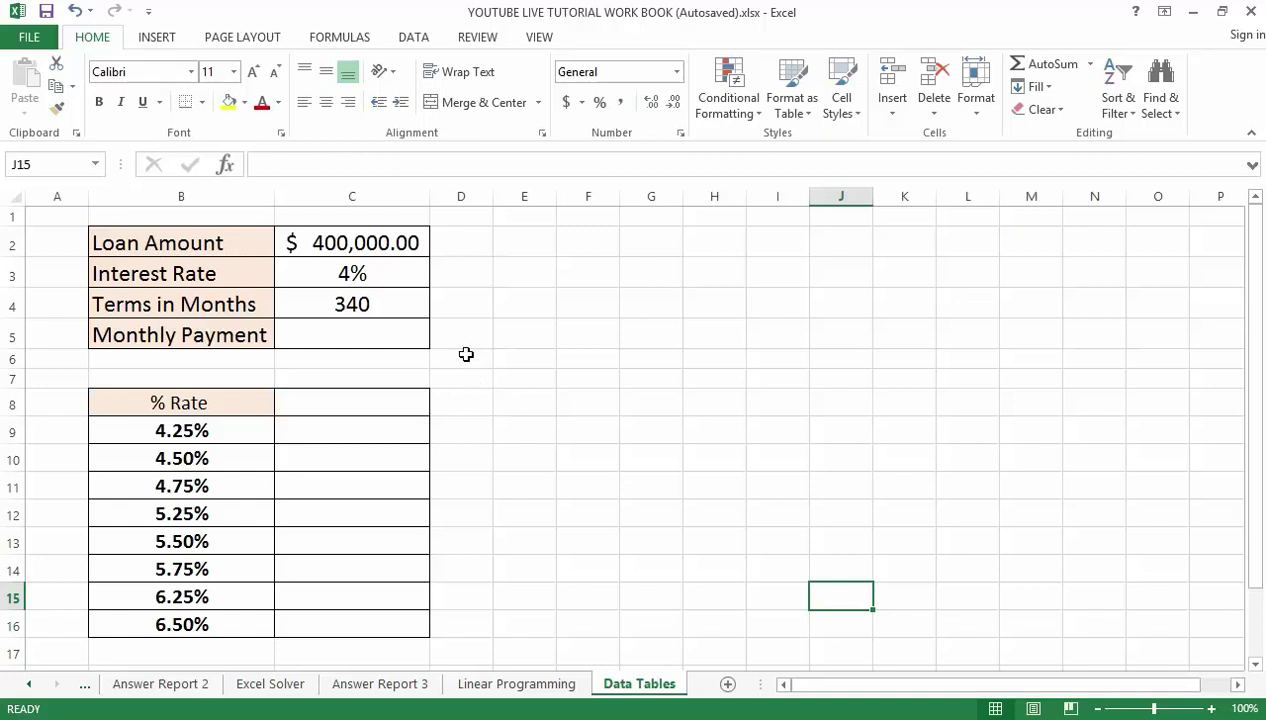
{"action": "left_click", "coordinate": [405, 36]}
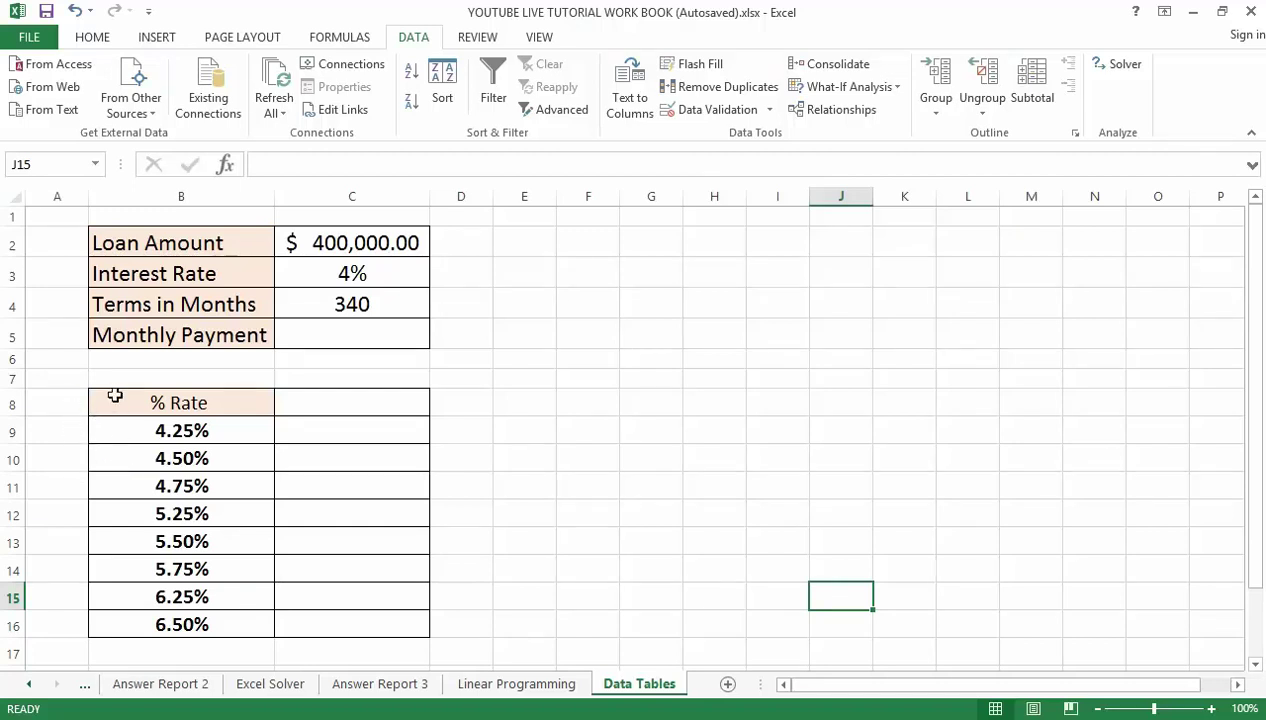
{"action": "left_click_drag", "start_coordinate": [115, 400], "coordinate": [383, 622]}
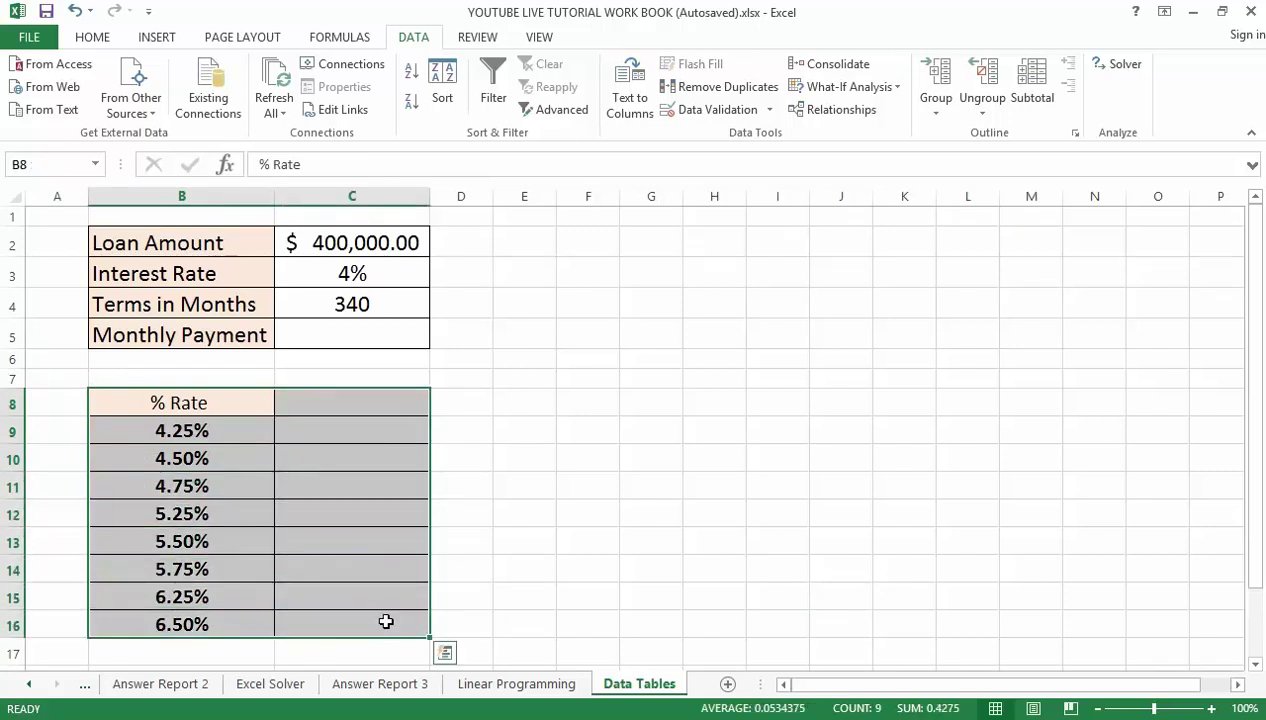
{"action": "left_click", "coordinate": [533, 465]}
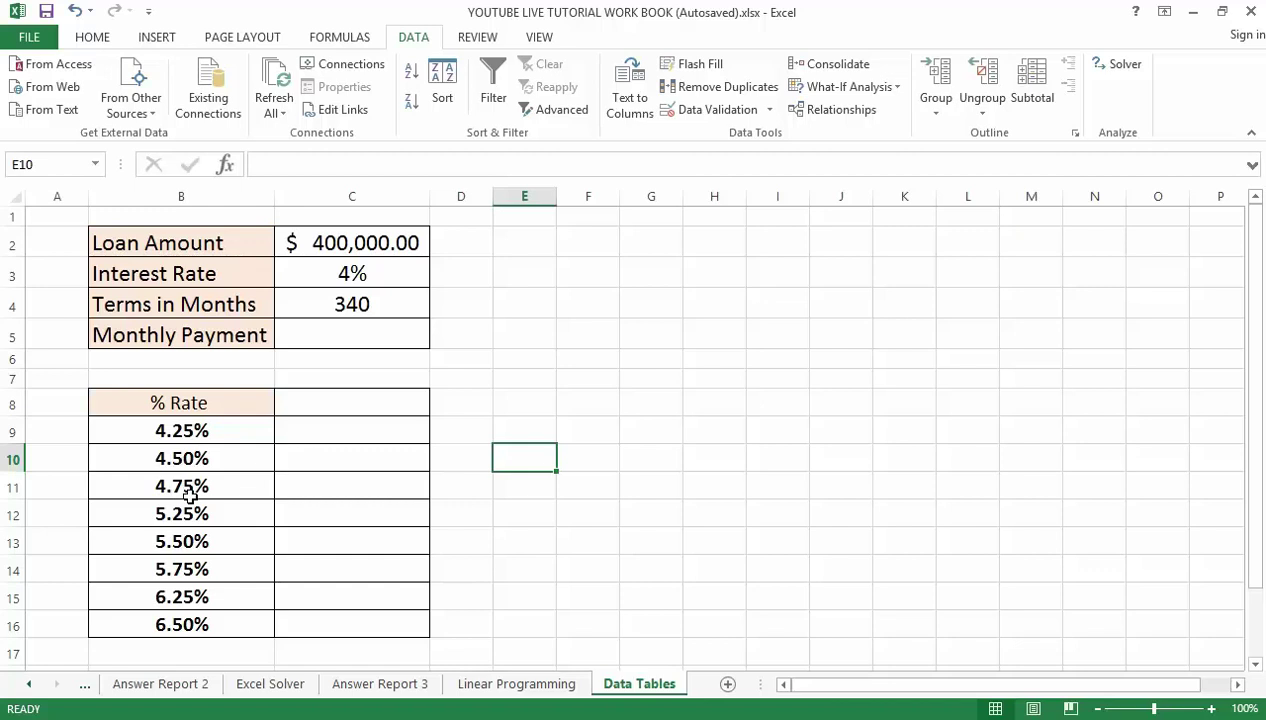
{"action": "left_click", "coordinate": [327, 406]}
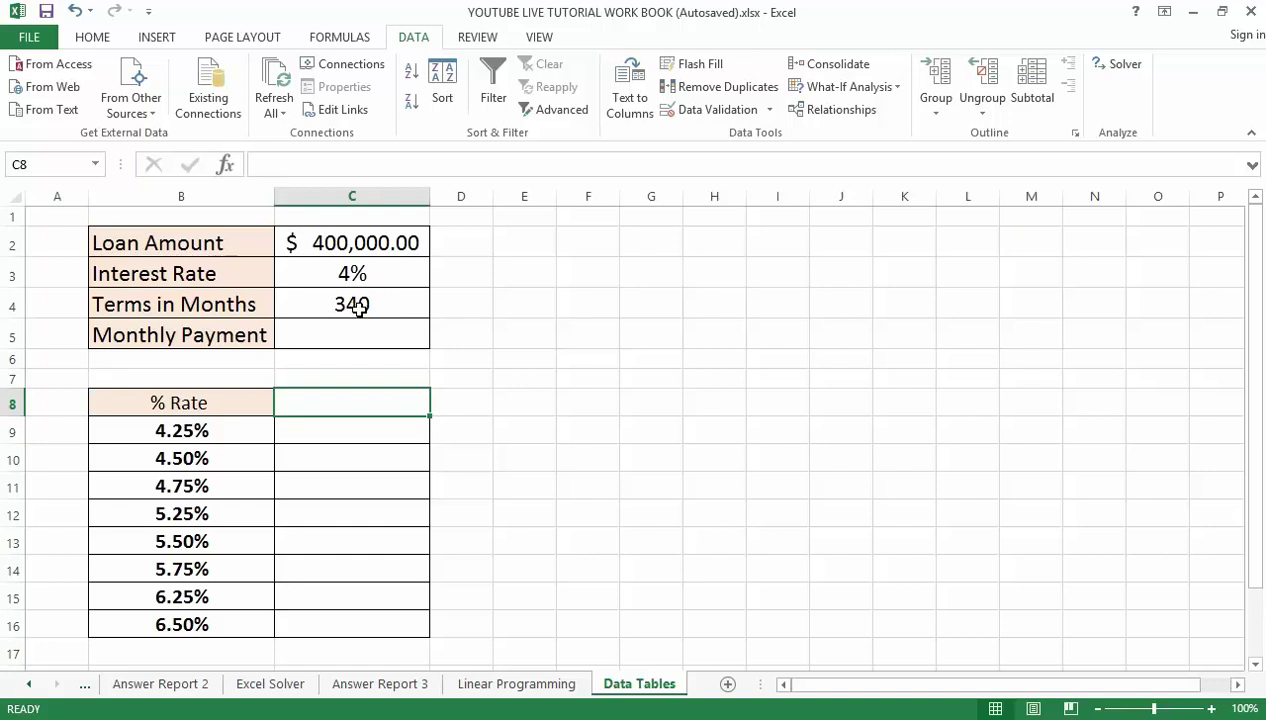
- Insert the PMT financial function into the Monthly Payment cell C5
{"action": "left_click", "coordinate": [317, 338]}
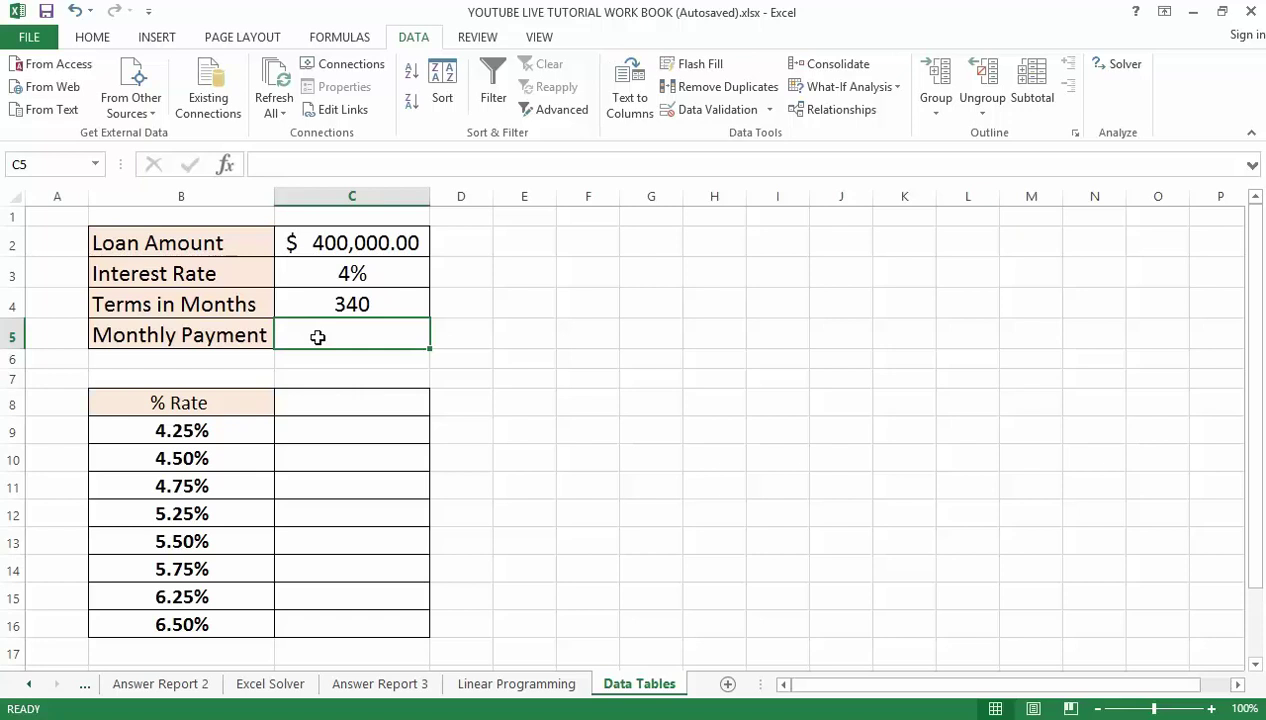
{"action": "left_click", "coordinate": [334, 40]}
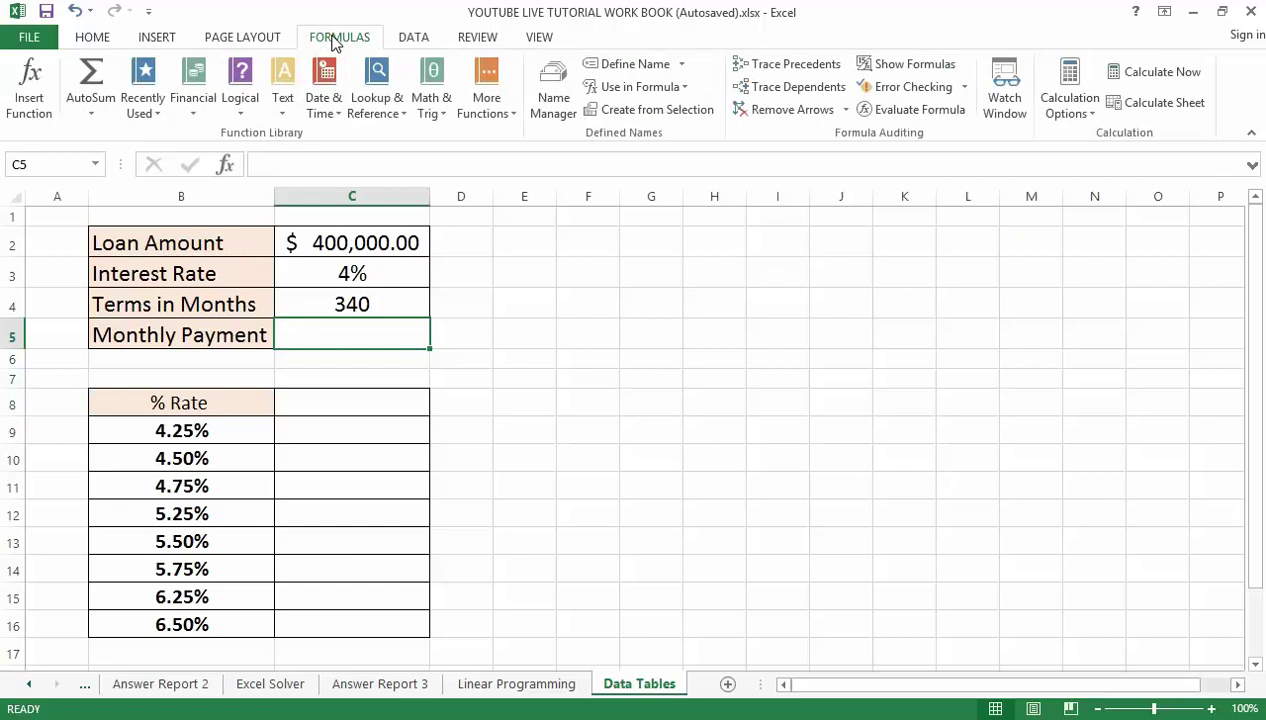
{"action": "left_click", "coordinate": [195, 118]}
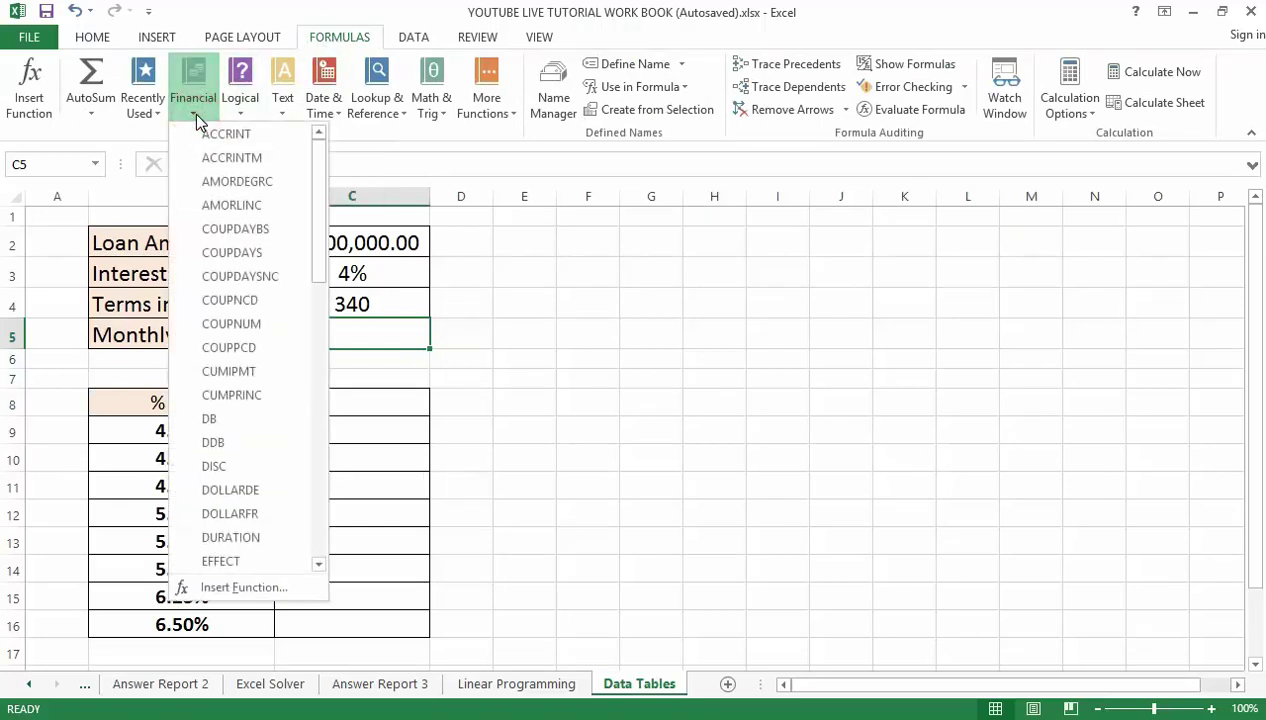
{"action": "left_click_drag", "start_coordinate": [314, 197], "coordinate": [322, 381]}
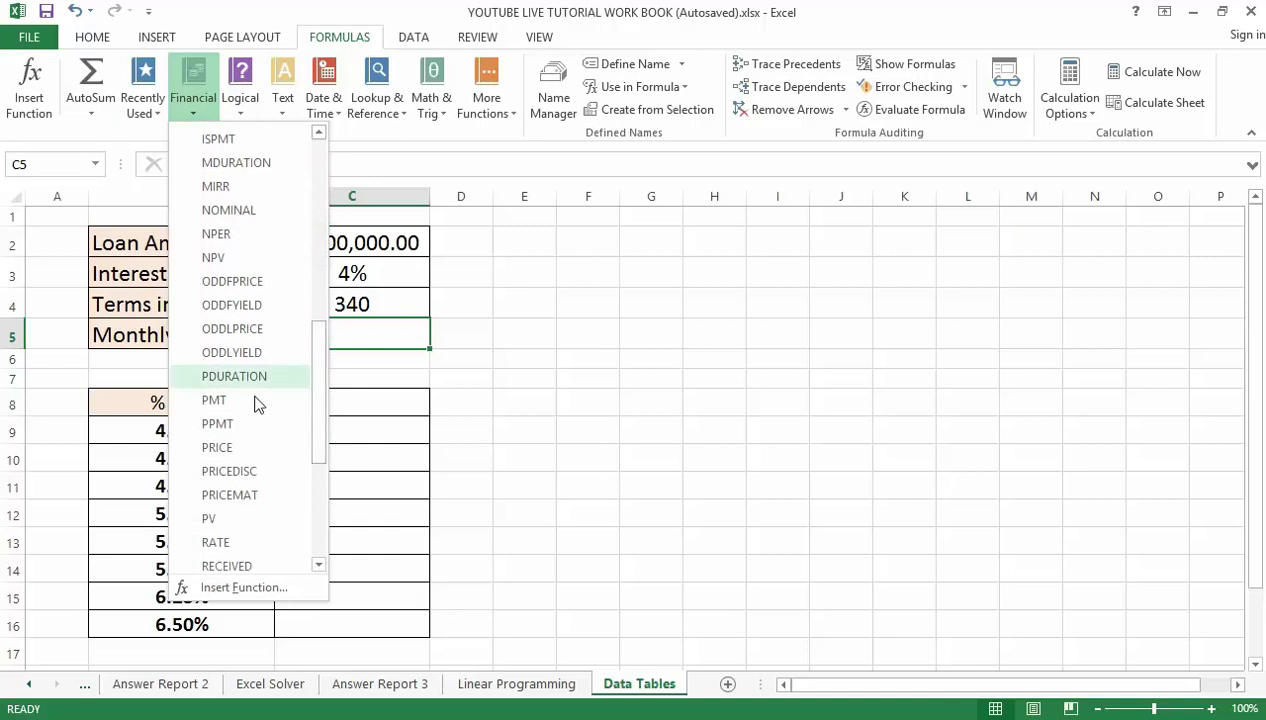
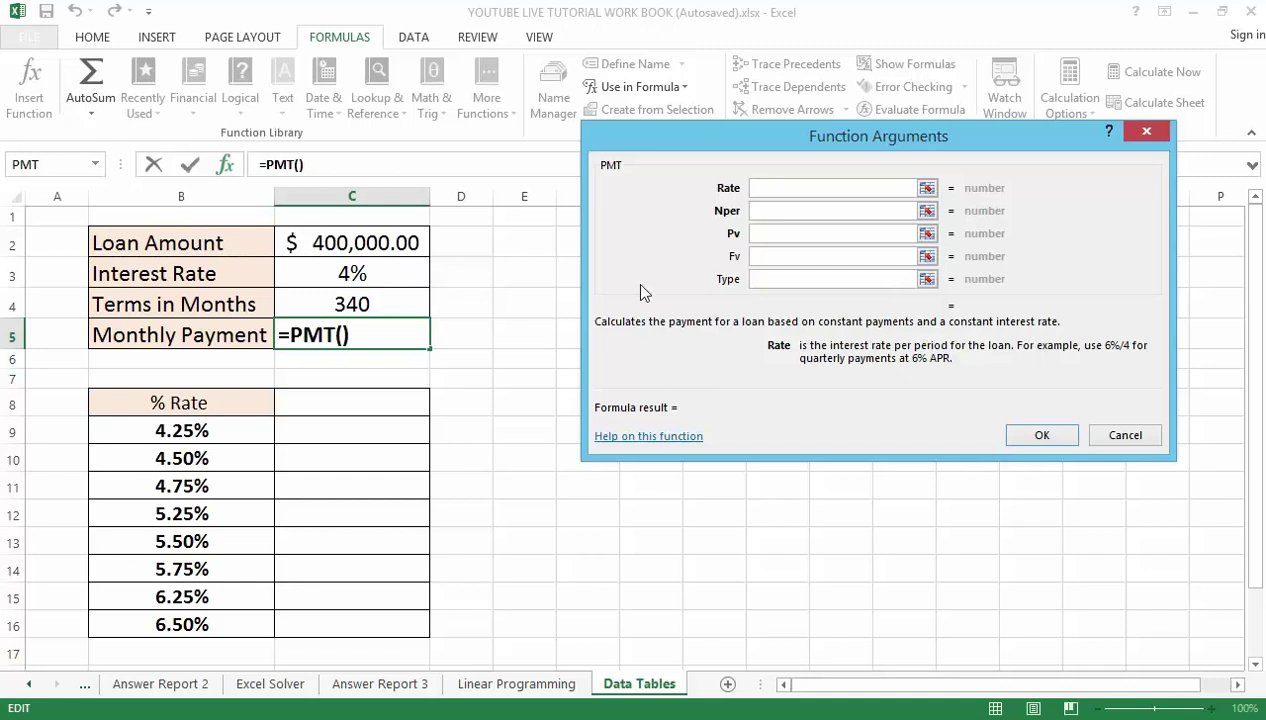
- Fill in the PMT arguments with Rate C3/12, Nper C4 and Pv C2, and accept the function
{"action": "left_click", "coordinate": [369, 273]}
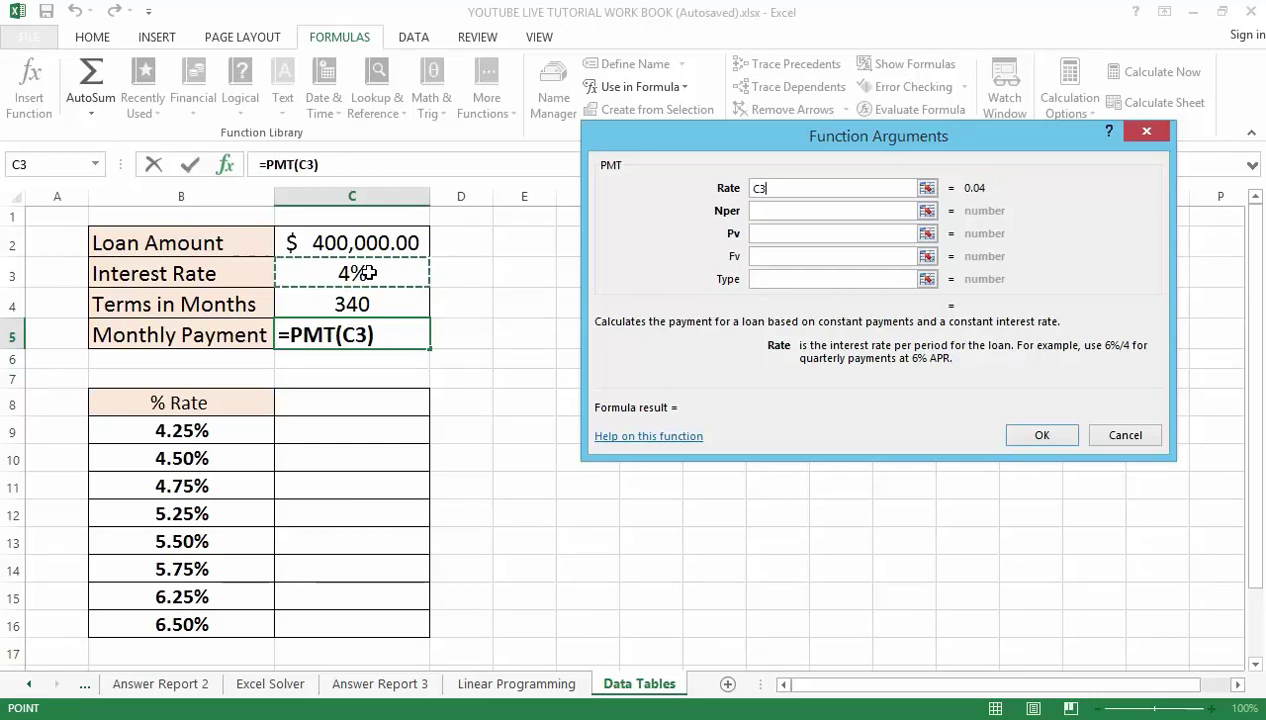
{"action": "type", "text": "/"}
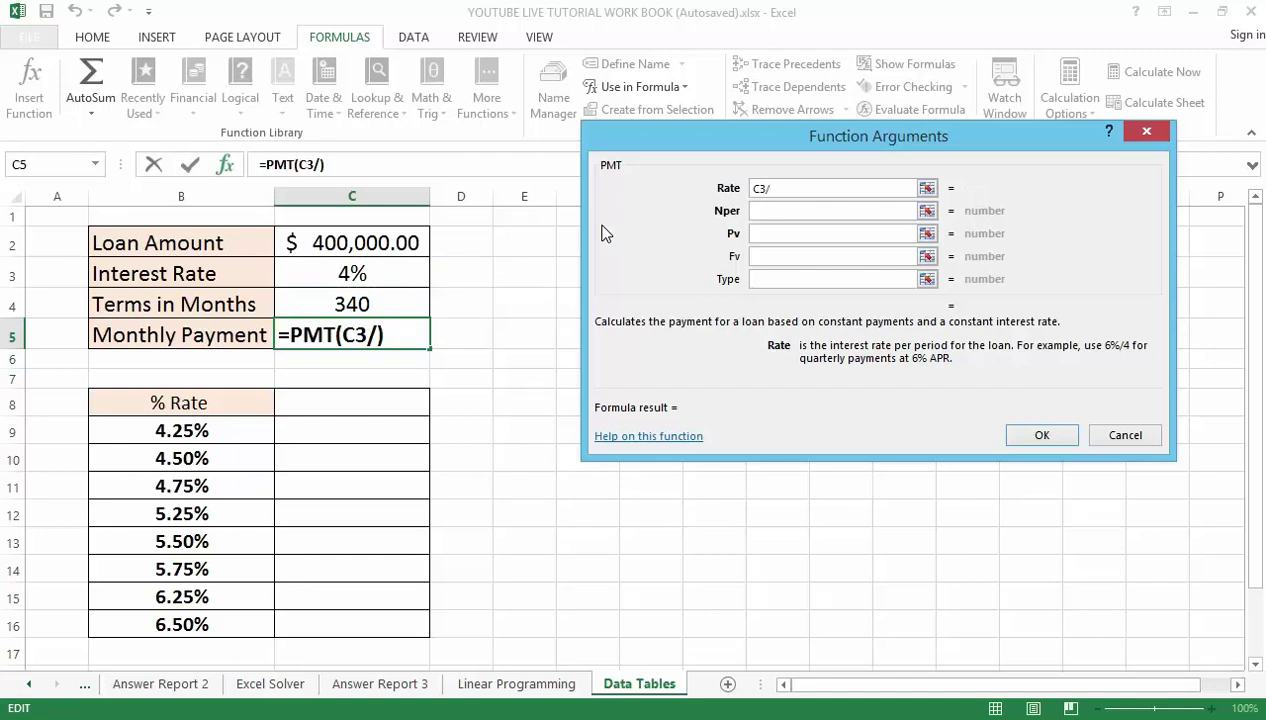
{"action": "type", "text": "12"}
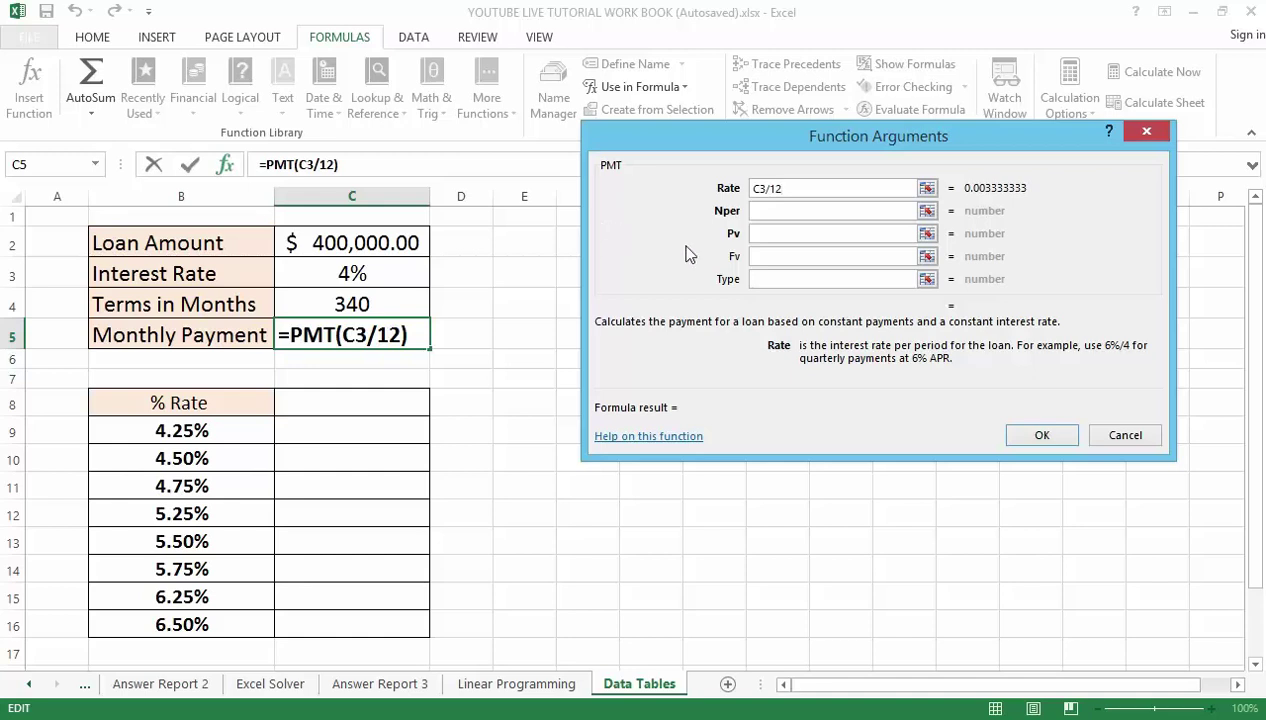
{"action": "left_click", "coordinate": [763, 211]}
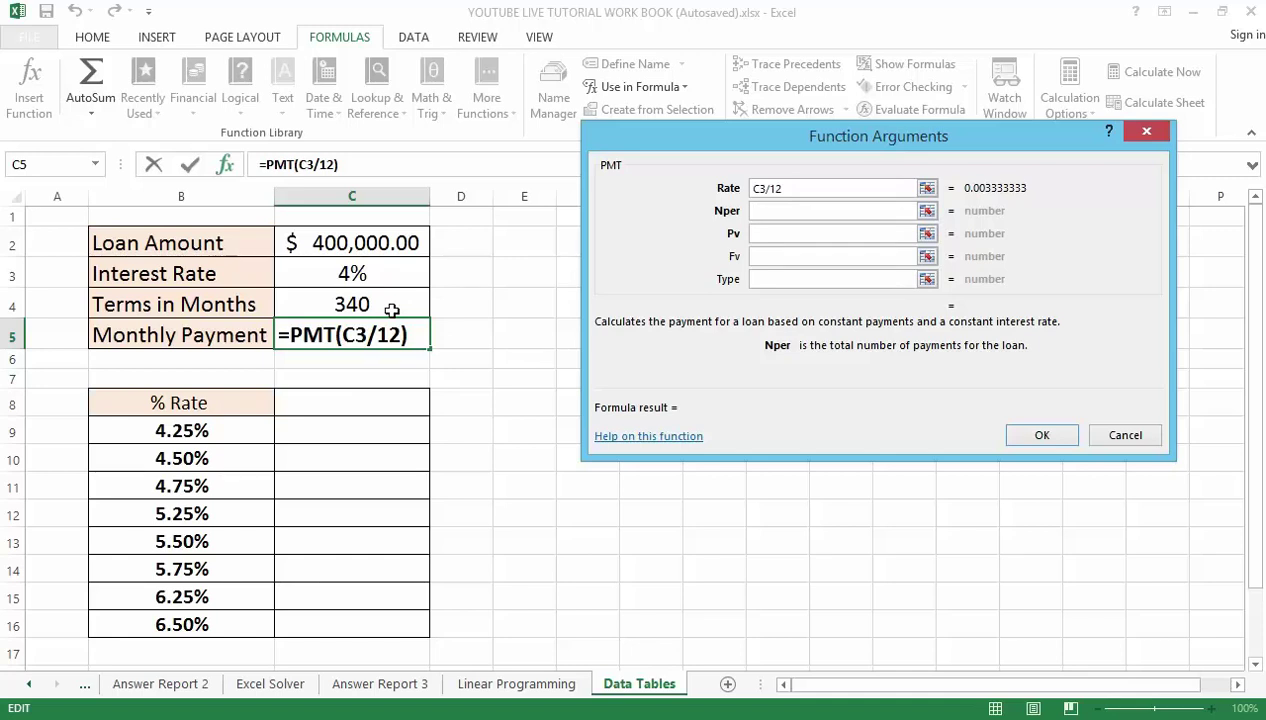
{"action": "left_click", "coordinate": [390, 306]}
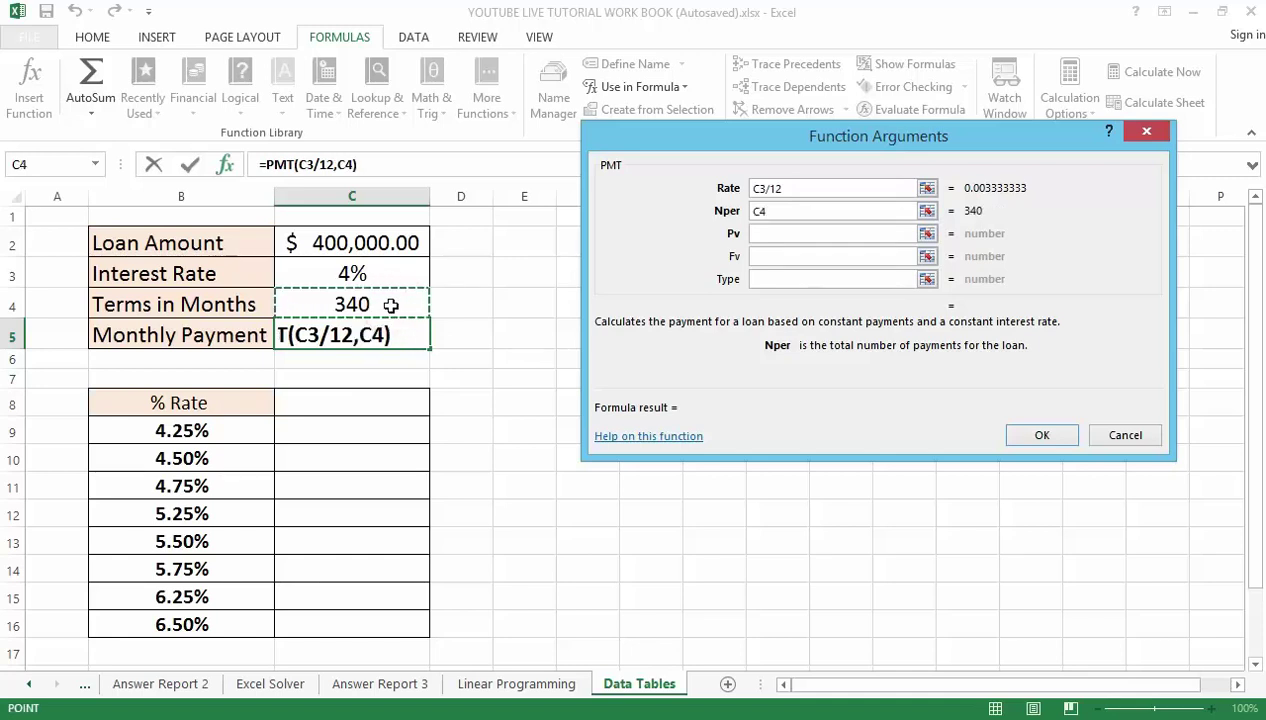
{"action": "left_click", "coordinate": [771, 234]}
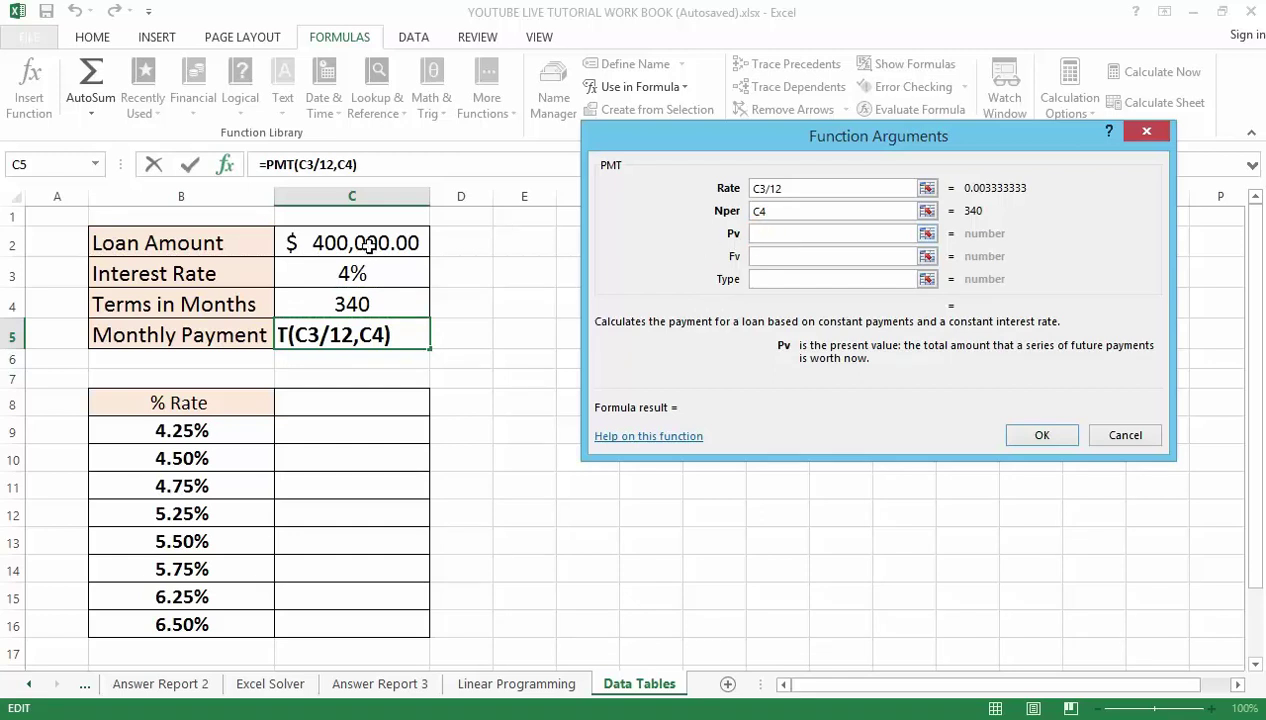
{"action": "left_click", "coordinate": [415, 243]}
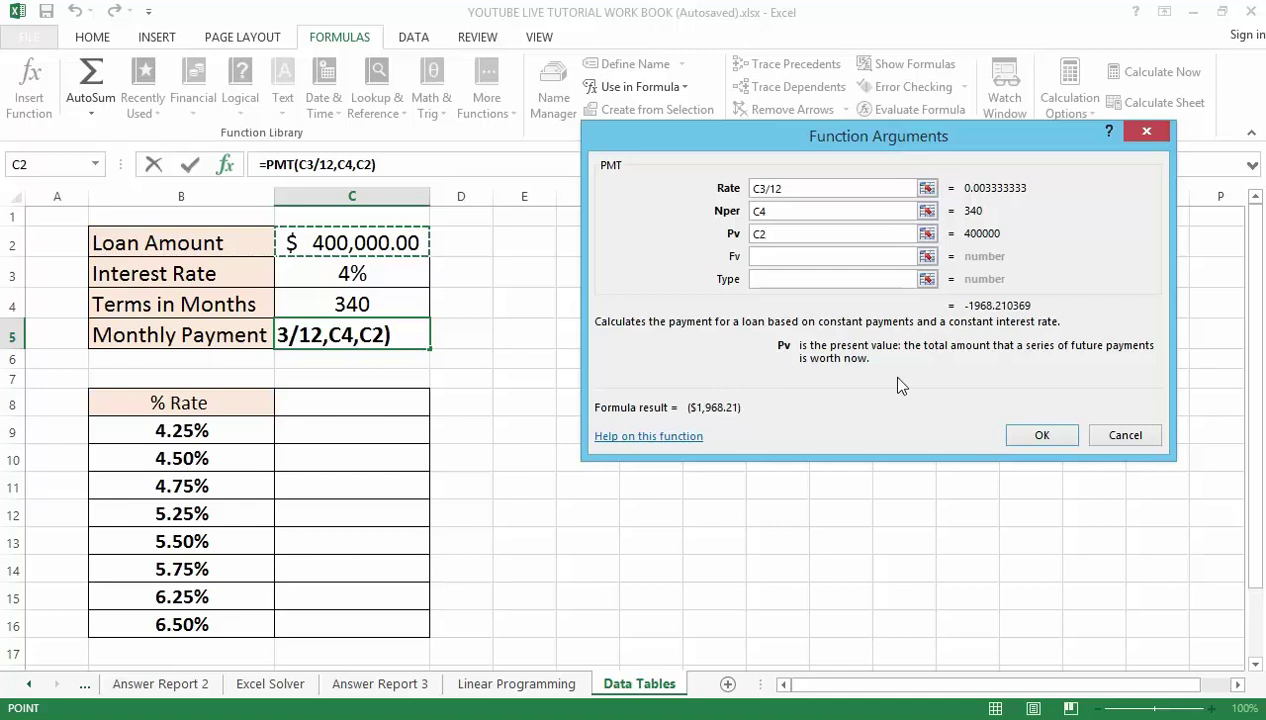
{"action": "left_click", "coordinate": [1025, 437]}
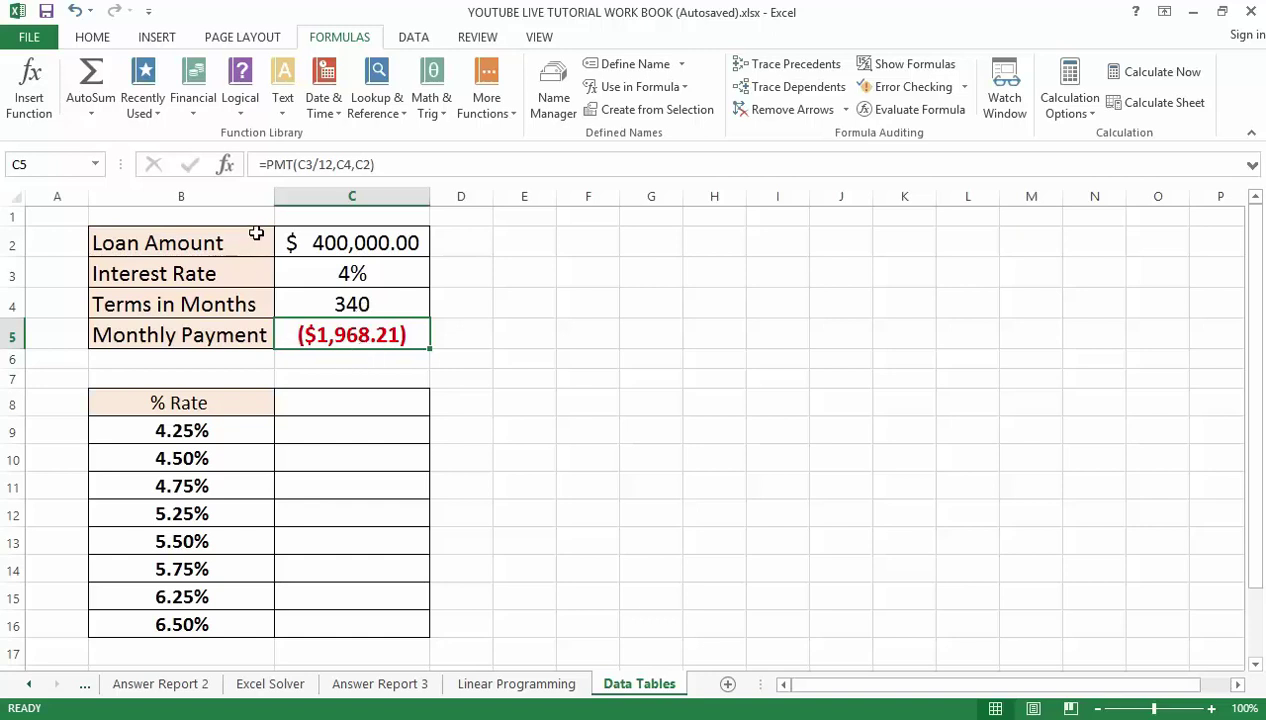
- Put a minus sign before PMT in the Monthly Payment formula so it reads =-PMT(C3/12,C4,C2)
{"action": "left_click", "coordinate": [268, 164]}
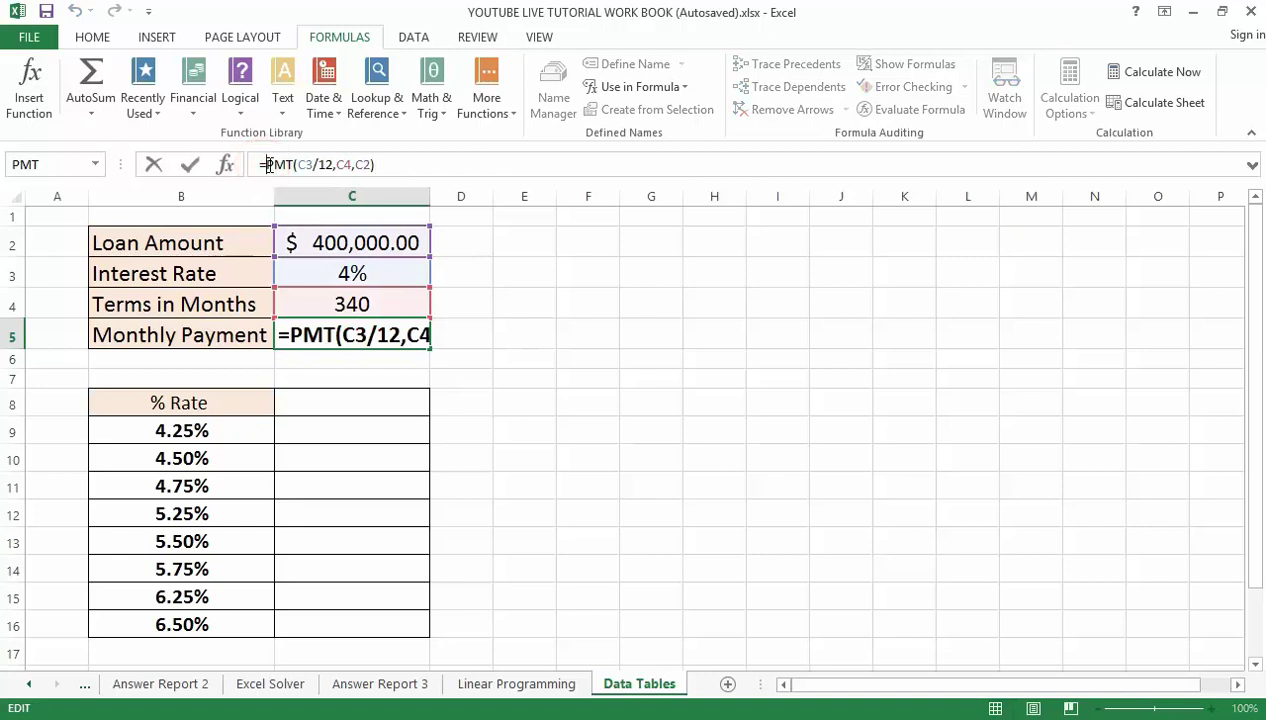
{"action": "type", "text": "-"}
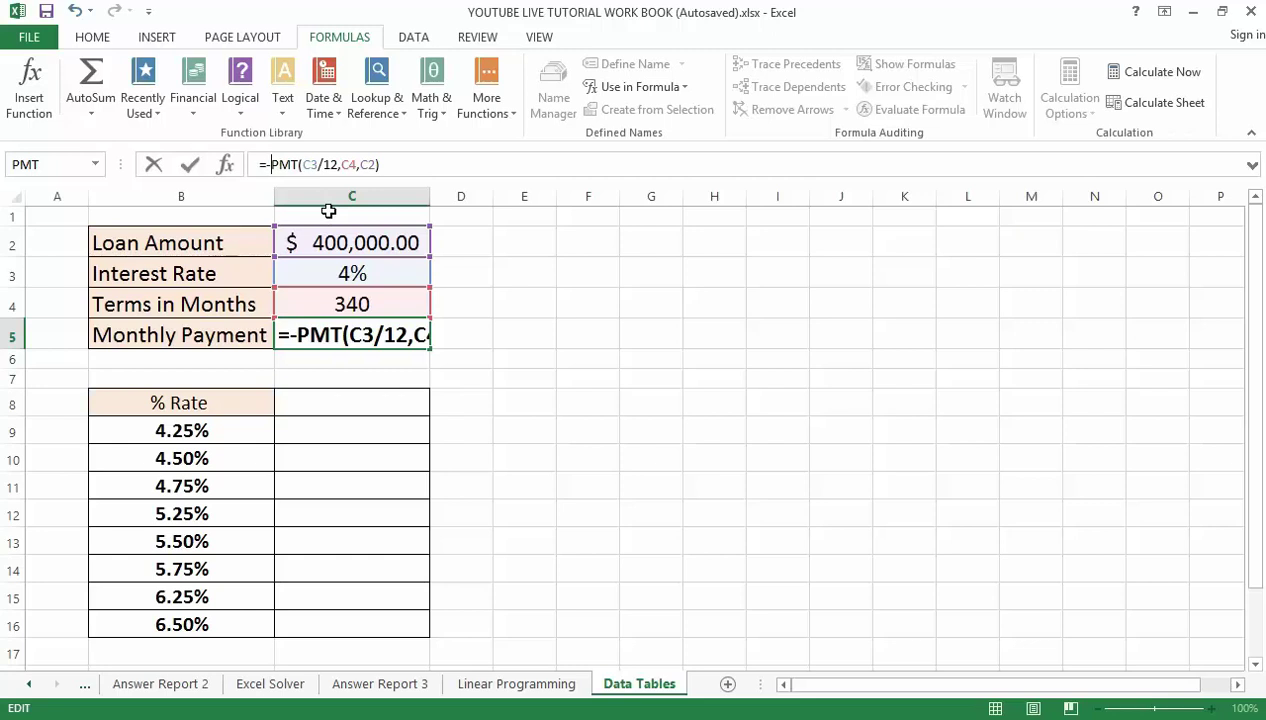
{"action": "key", "text": "Return"}
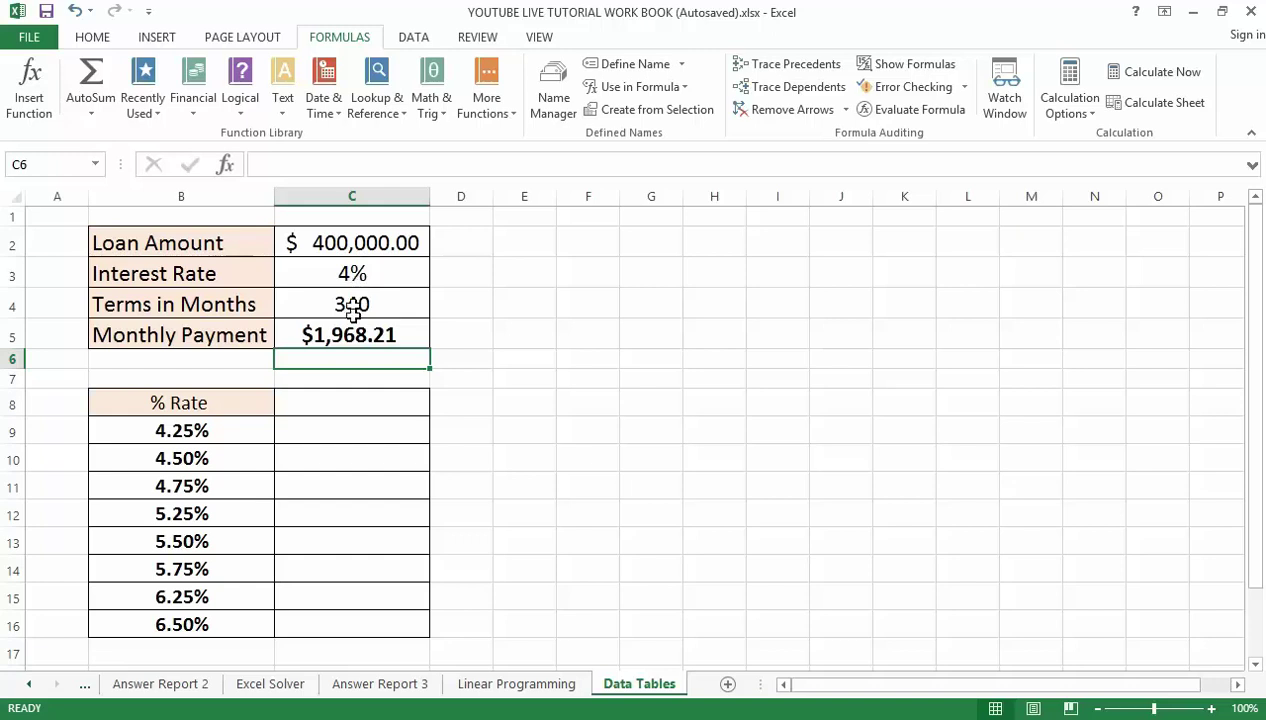
- Link cell C8, beside the % Rate header, to the monthly payment with the formula =C5
{"action": "left_click", "coordinate": [335, 405]}
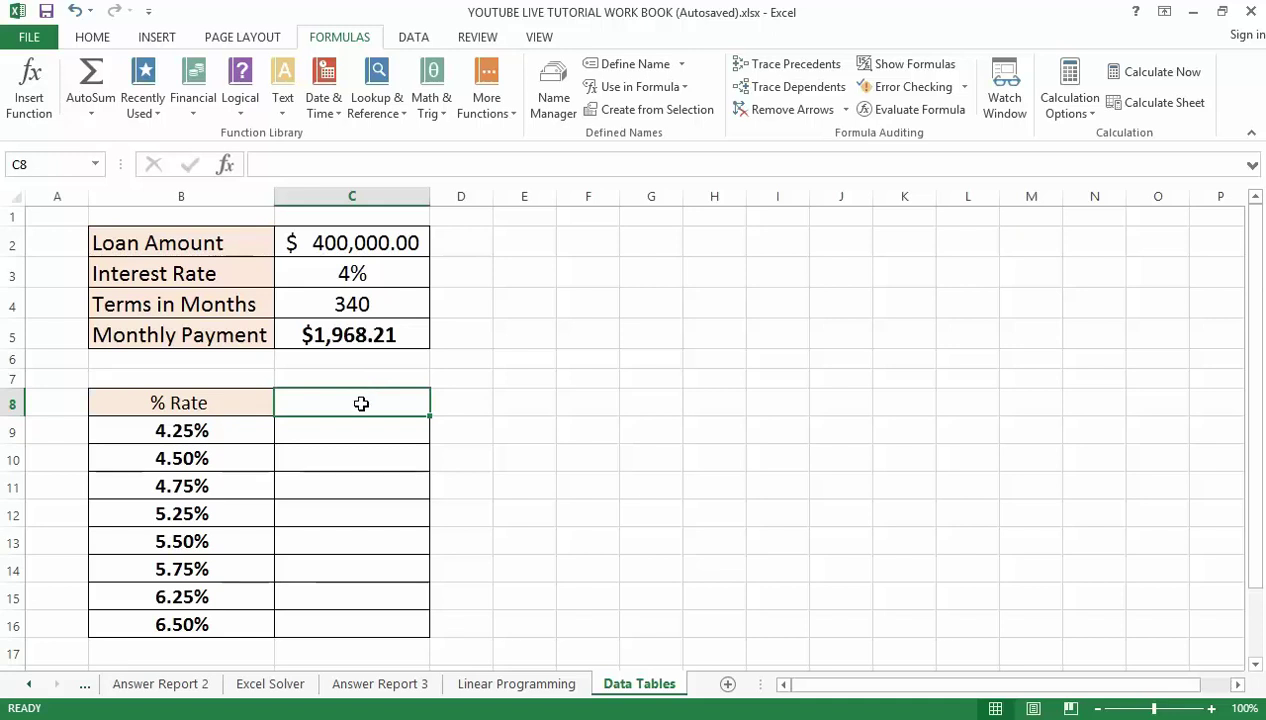
{"action": "type", "text": "="}
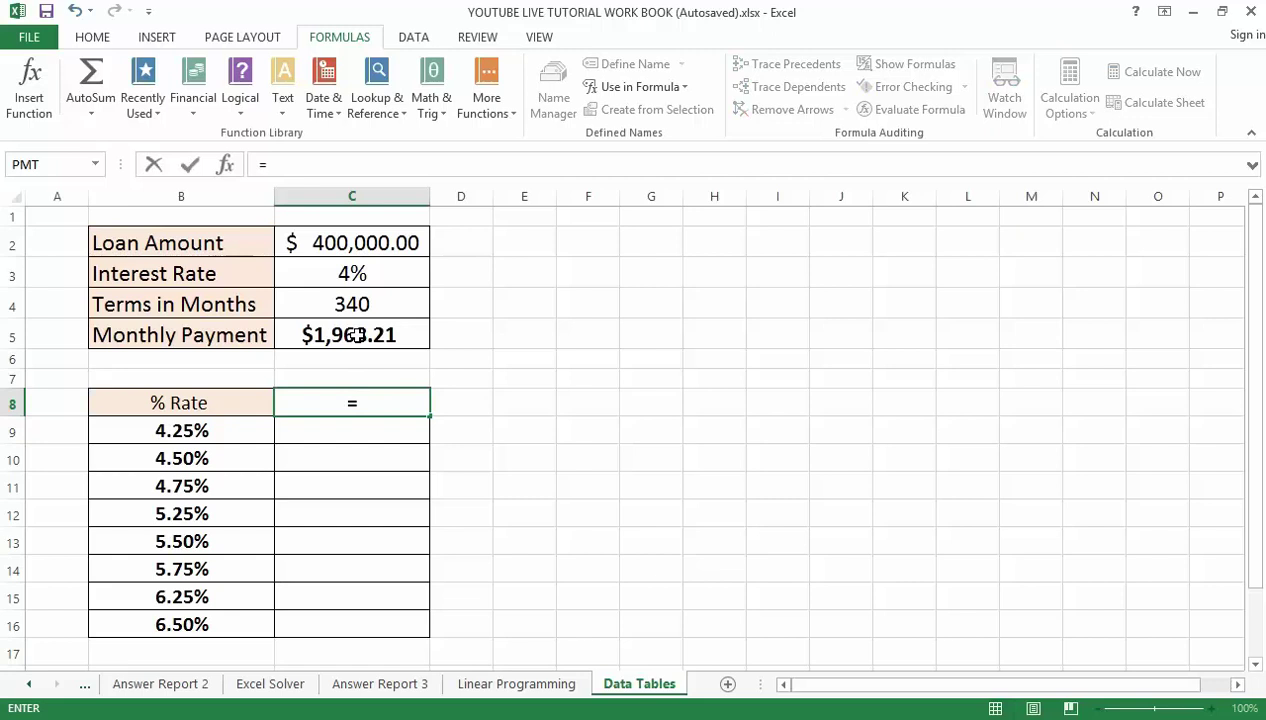
{"action": "left_click", "coordinate": [357, 335]}
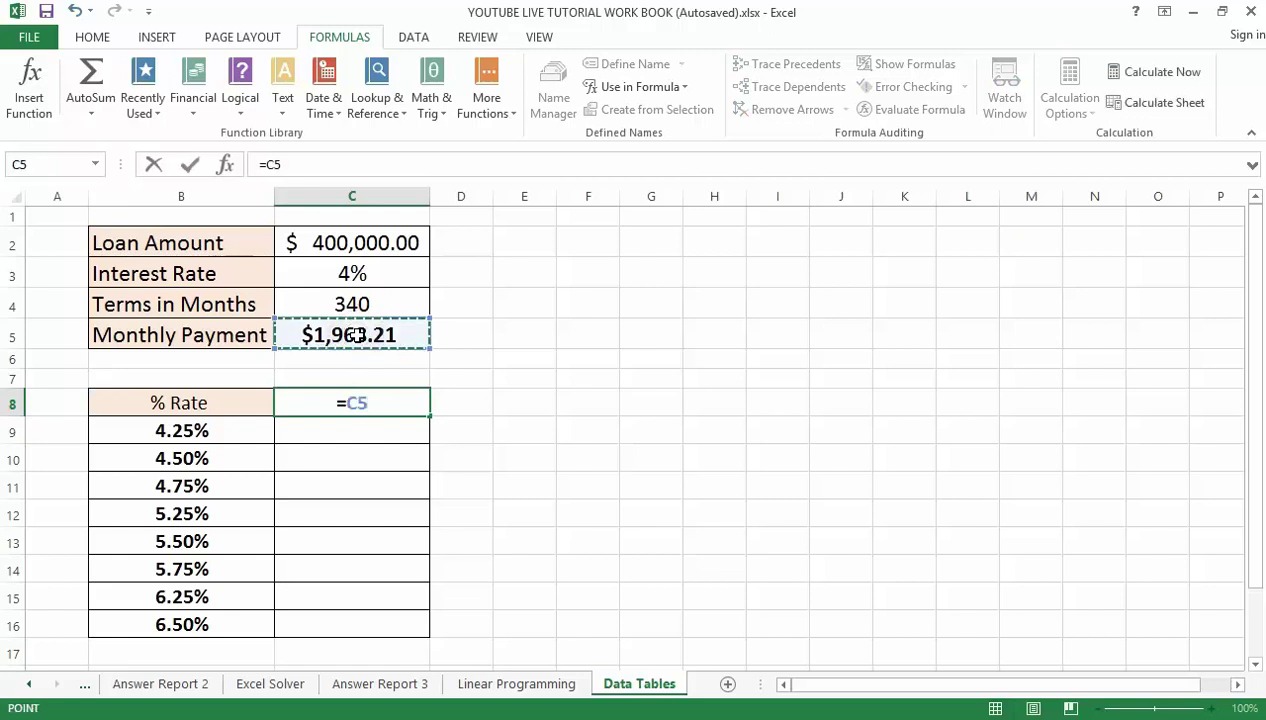
{"action": "key", "text": "ctrl+Return"}
{"action": "key", "text": "Return"}
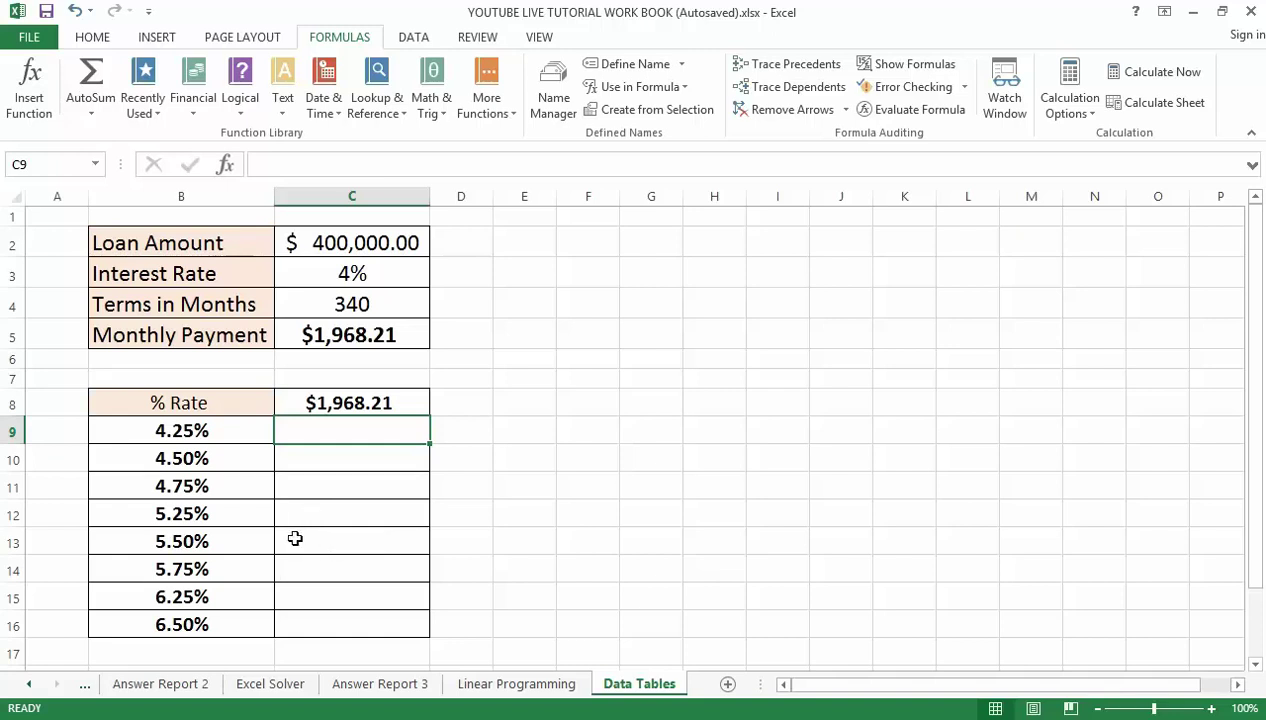
- Create a one-variable what-if data table over B8:C16 with the interest rate cell $C$3 as column input cell
{"action": "left_click_drag", "start_coordinate": [161, 402], "coordinate": [244, 431]}
{"action": "left_click_drag", "start_coordinate": [248, 437], "coordinate": [355, 615]}
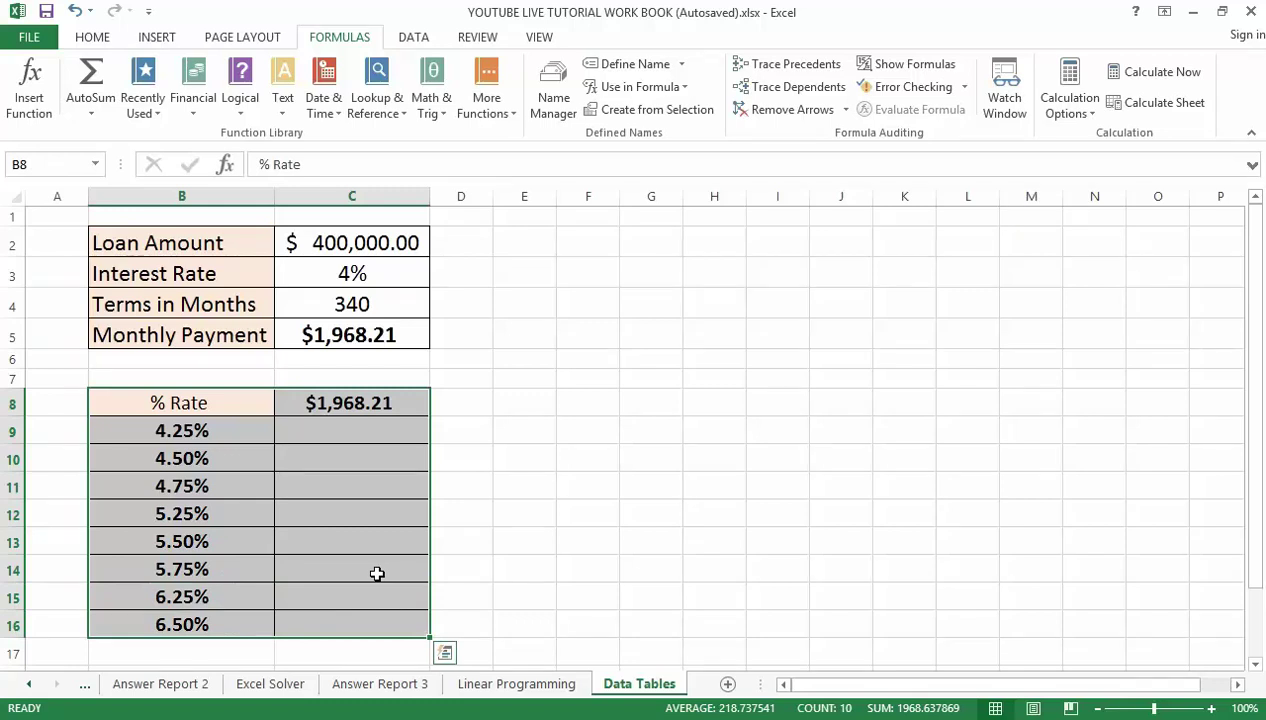
{"action": "left_click", "coordinate": [414, 38]}
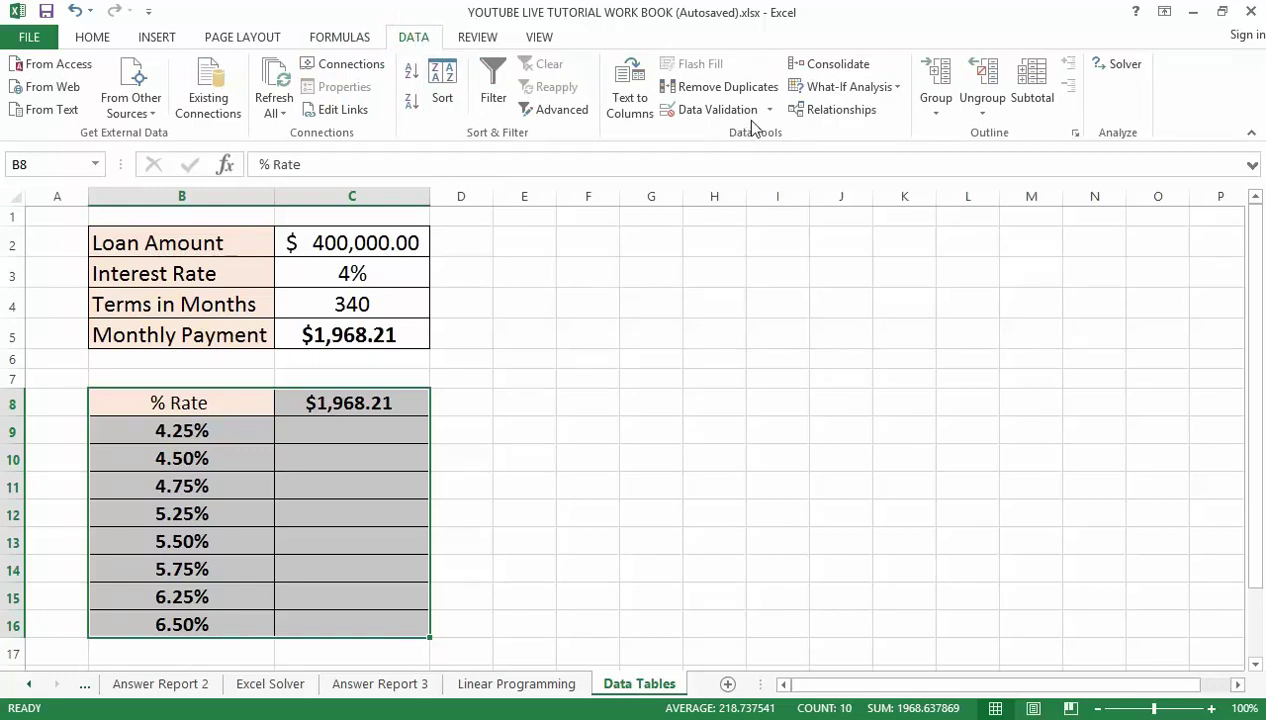
{"action": "left_click", "coordinate": [900, 95]}
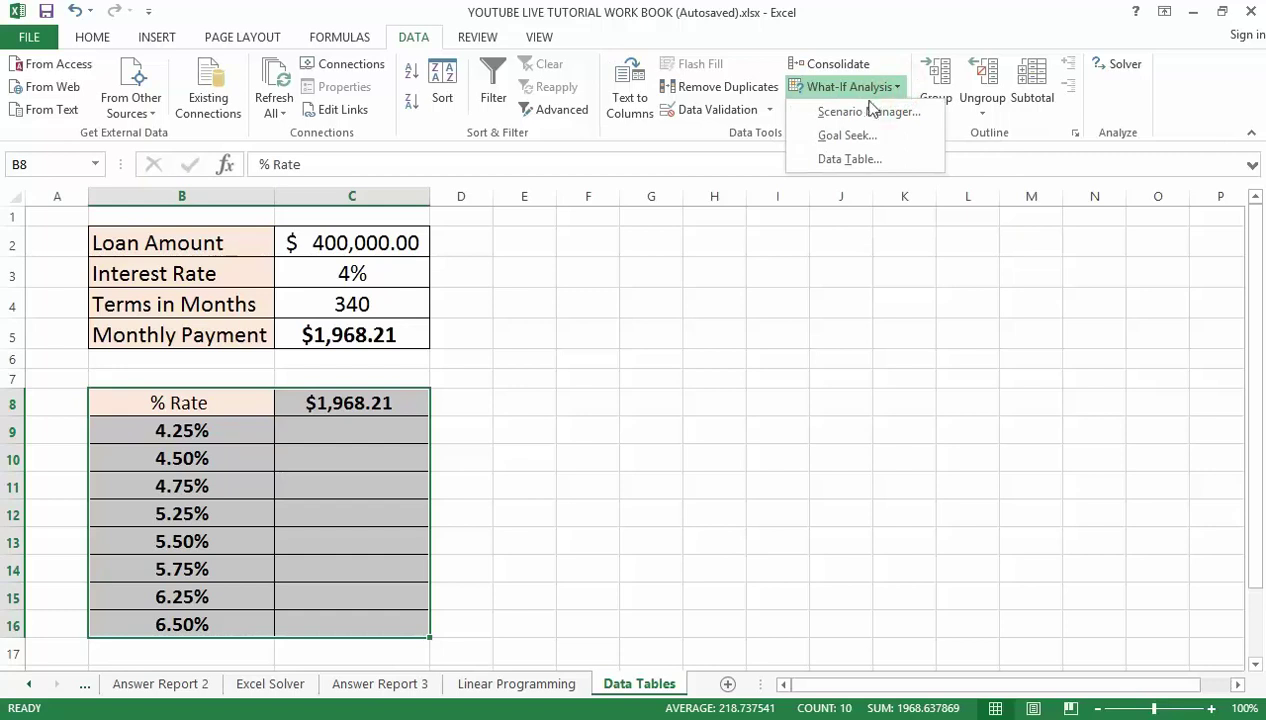
{"action": "left_click", "coordinate": [840, 157]}
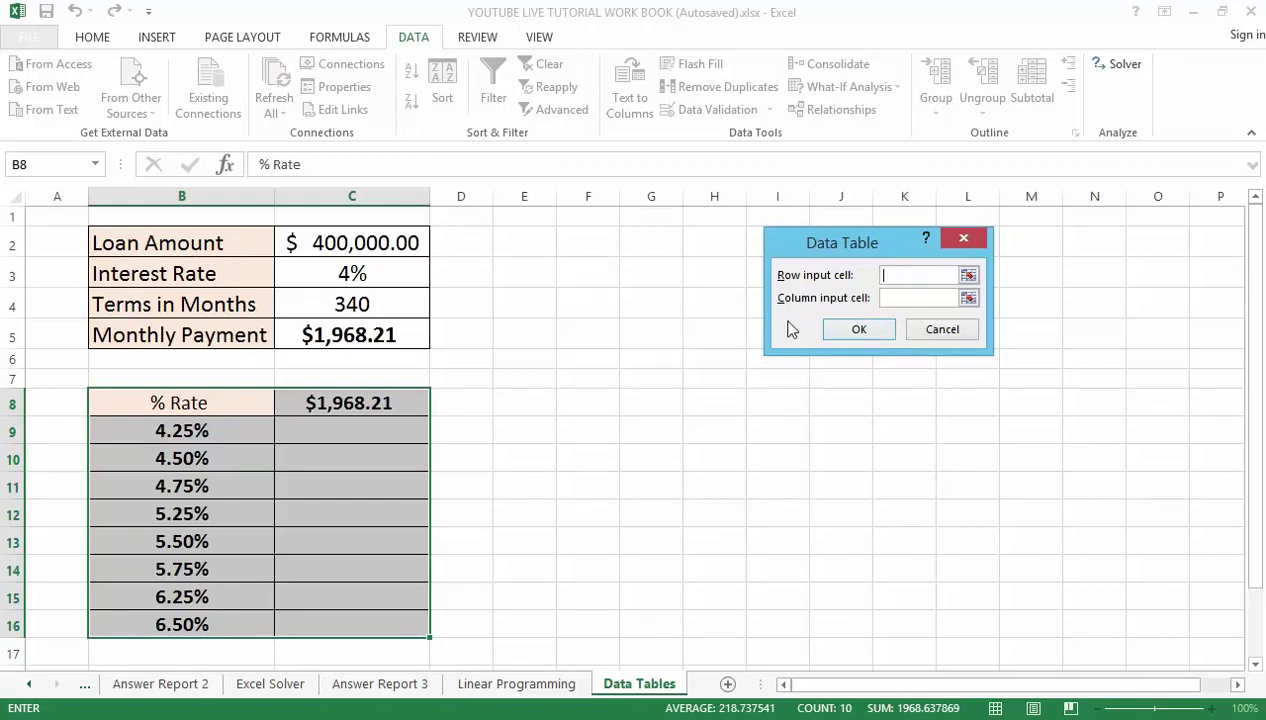
{"action": "left_click", "coordinate": [894, 297]}
{"action": "left_click", "coordinate": [399, 283]}
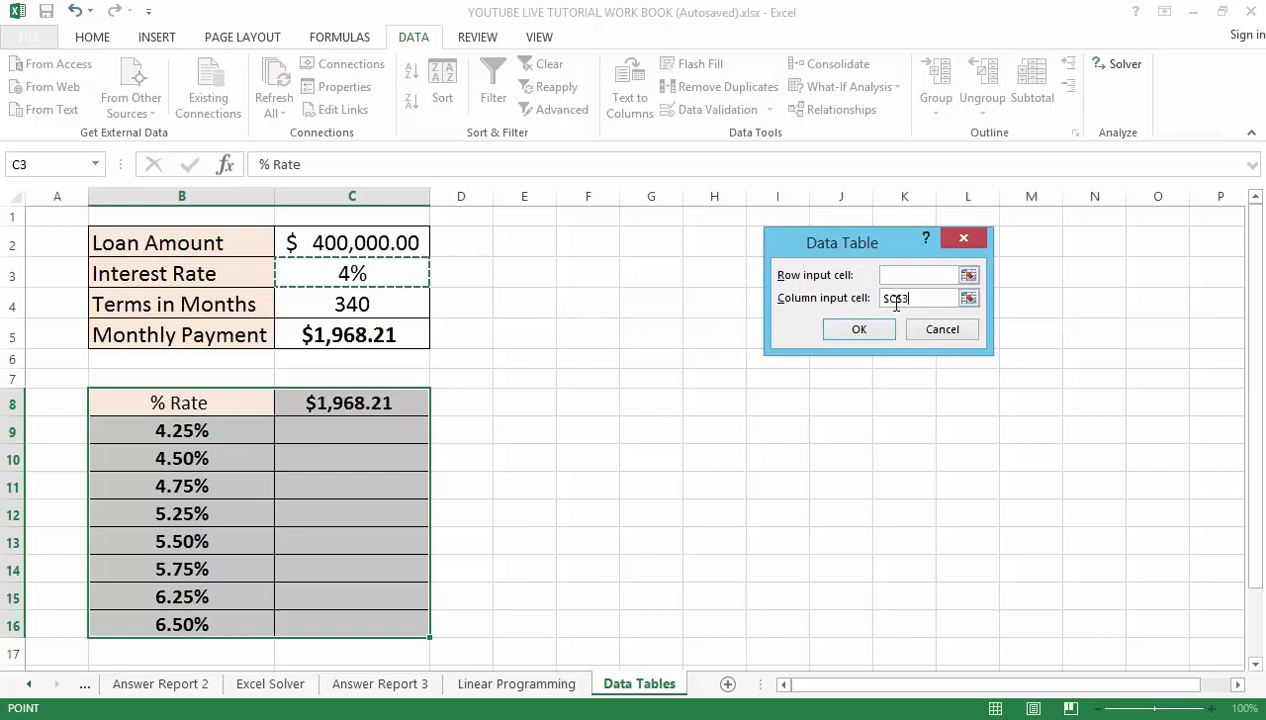
{"action": "left_click", "coordinate": [853, 333]}
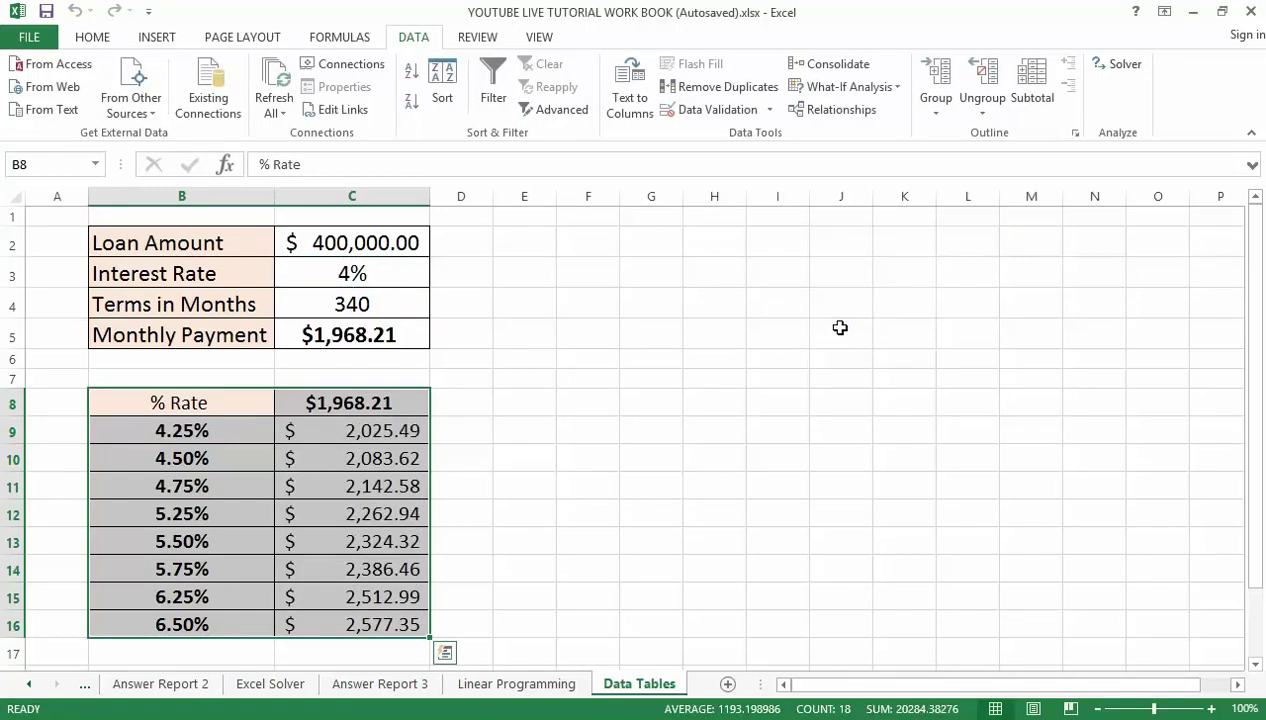